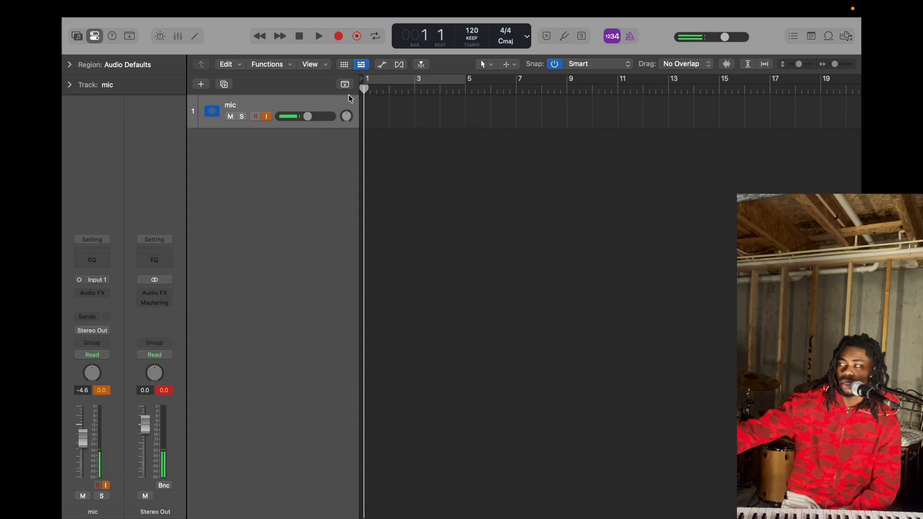
- Start adding a track and choose the MIDI software instrument type
click(199, 86)
click(294, 174)
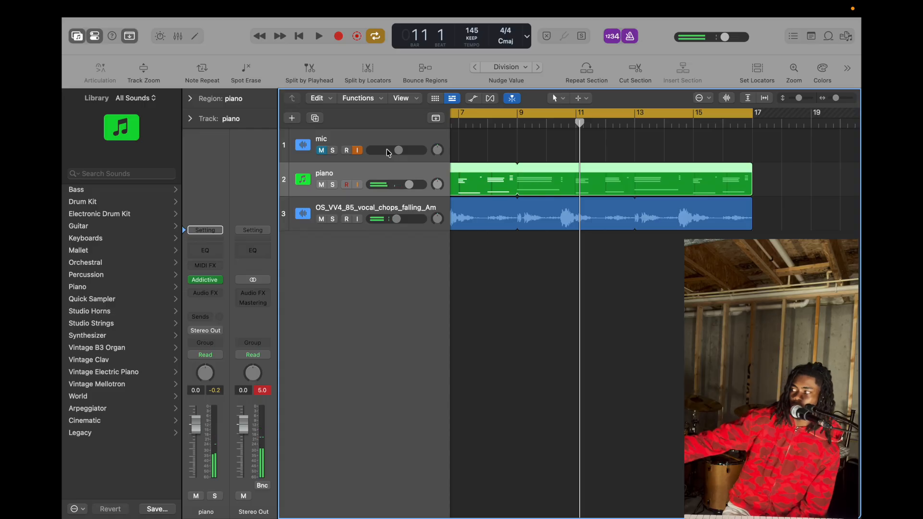
- Duplicate the piano track and record a melodic run on the copy over bars 1 to 8
scroll(508, 150, left, 6)
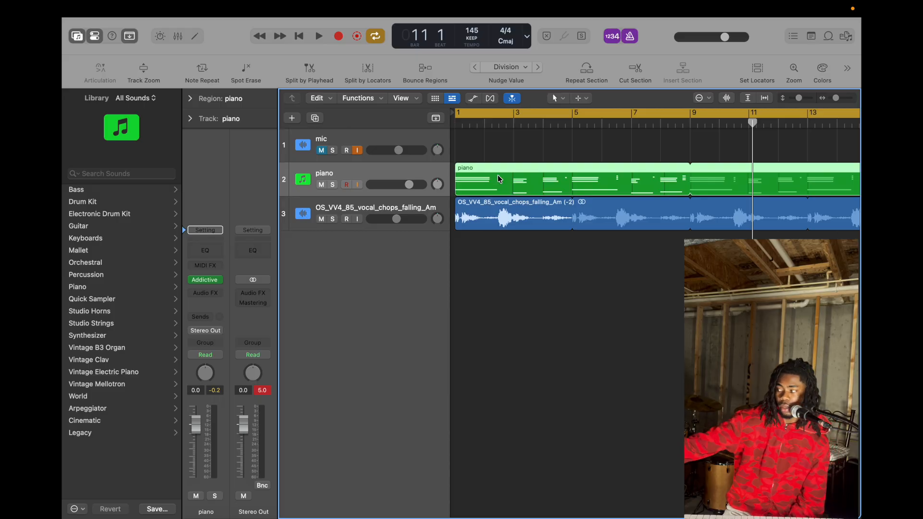
key(super+d)
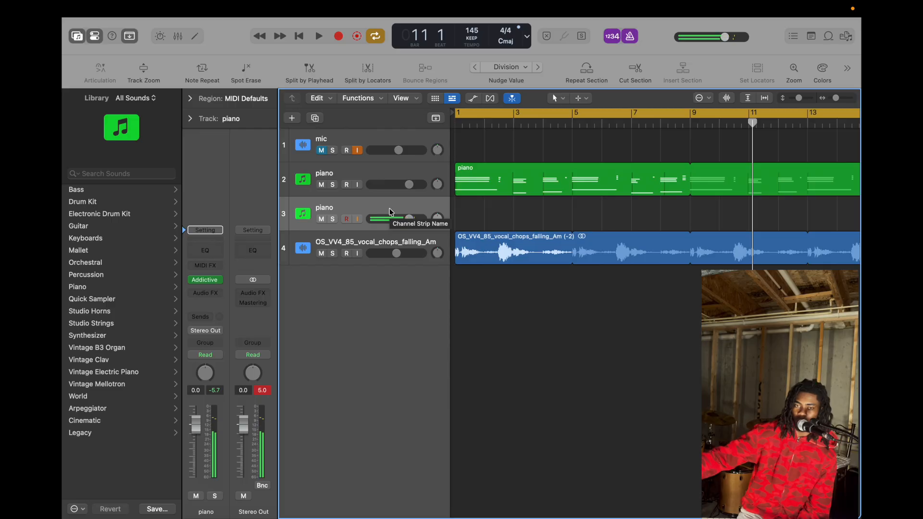
key(space)
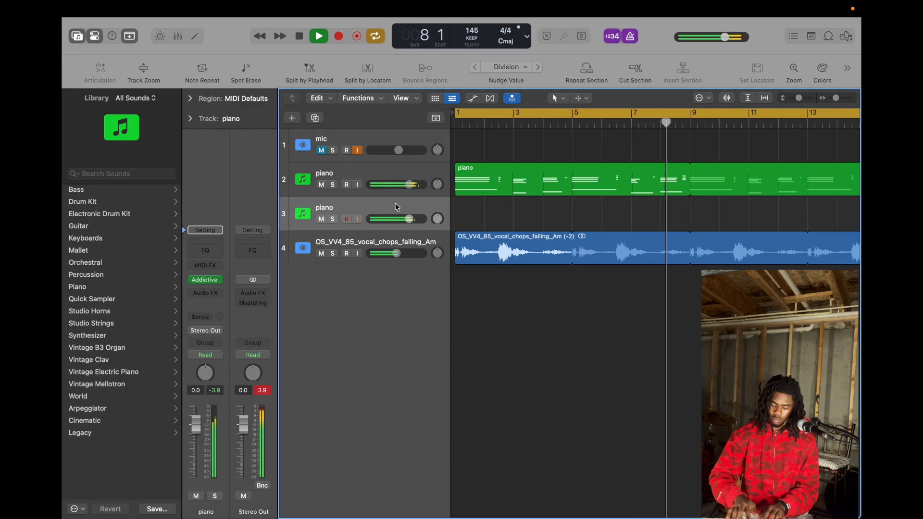
key(r)
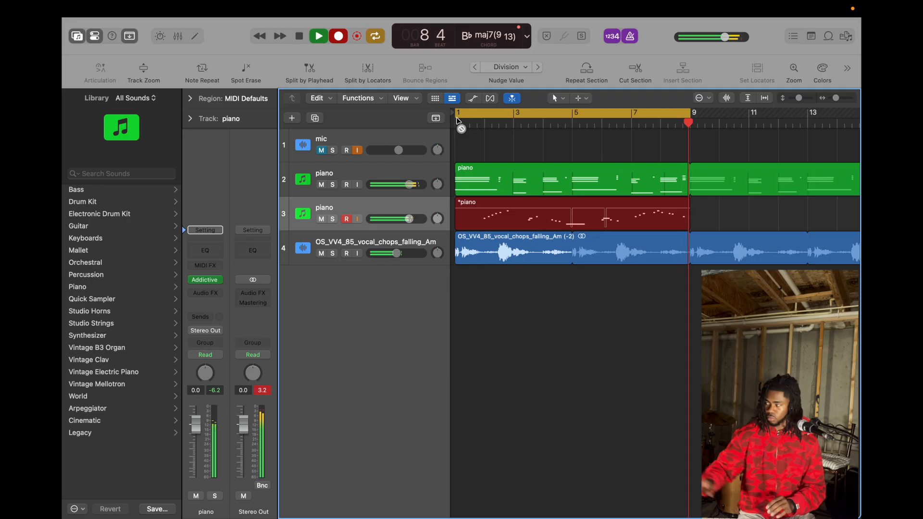
key(space)
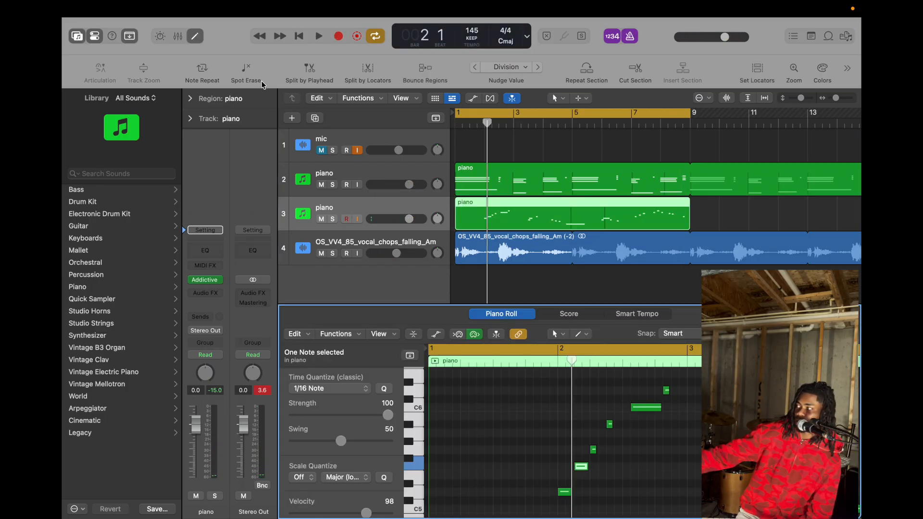
- Lengthen the short notes of the newly recorded piano run in the Piano Roll from bar 2 onward
click(191, 41)
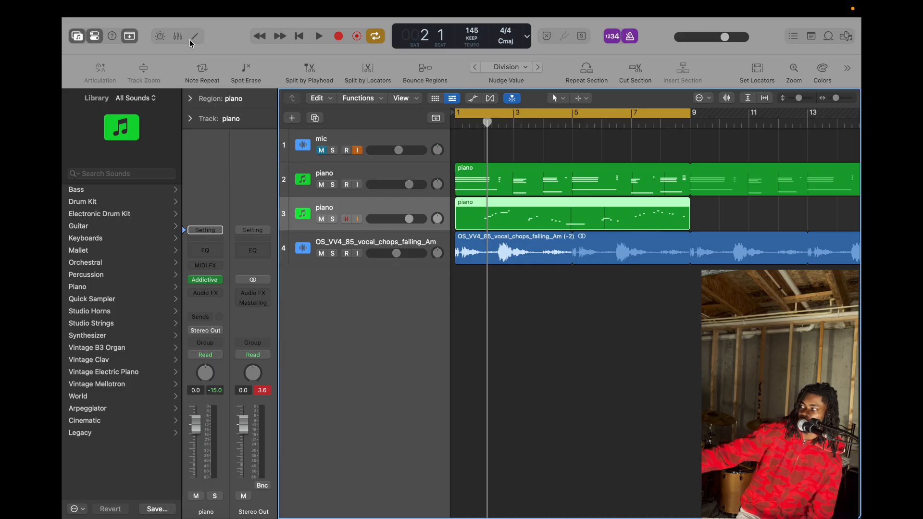
click(192, 41)
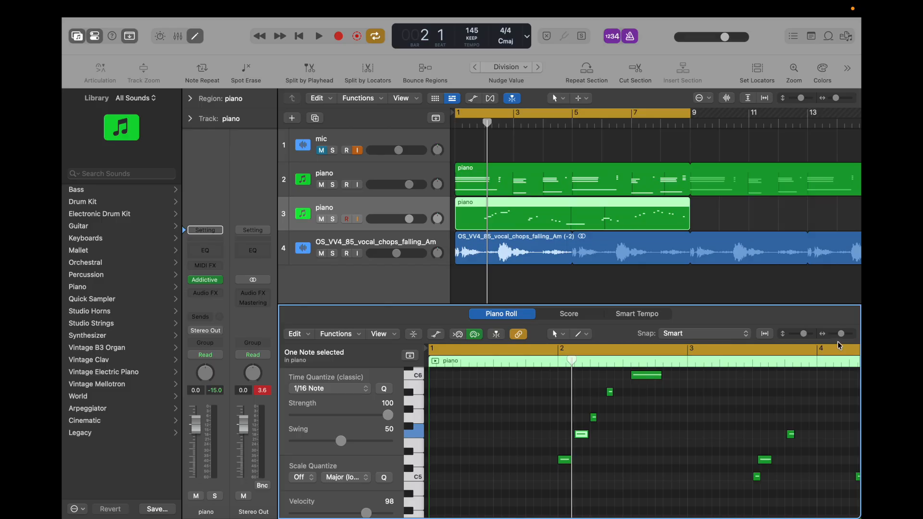
drag(840, 338, 851, 340)
scroll(516, 486, left, 4)
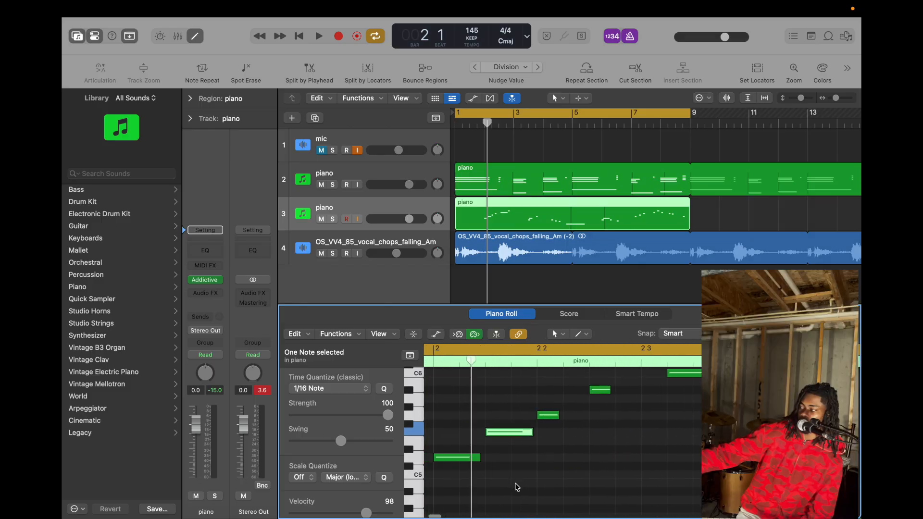
drag(614, 391, 671, 398)
scroll(672, 398, up, 3)
scroll(673, 398, right, 2)
drag(699, 435, 723, 434)
scroll(723, 434, right, 4)
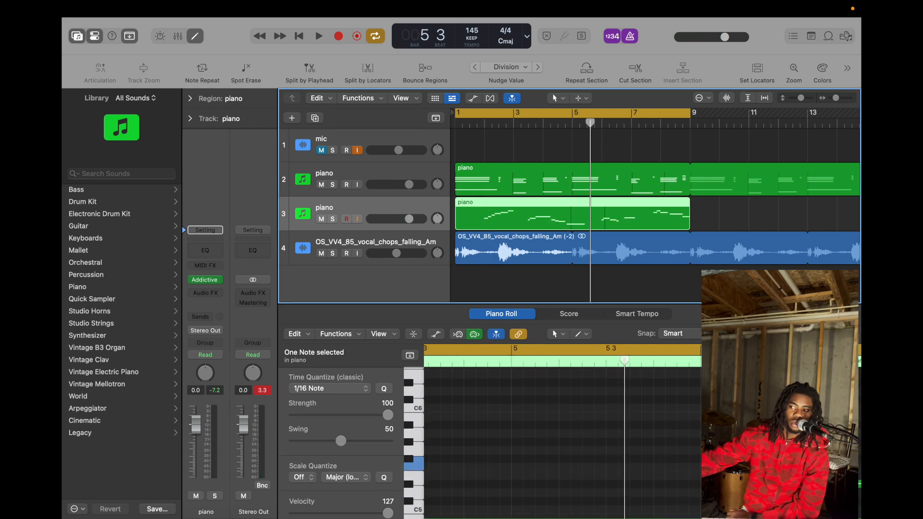
- Open the dialog for adding another track
click(290, 118)
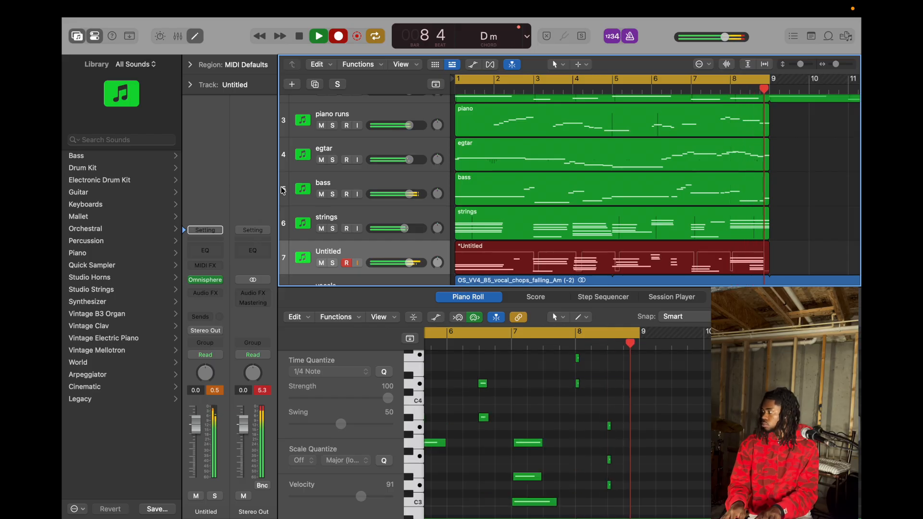
- Finish recording the chord part on the Untitled track and solo that track
key(space)
click(332, 263)
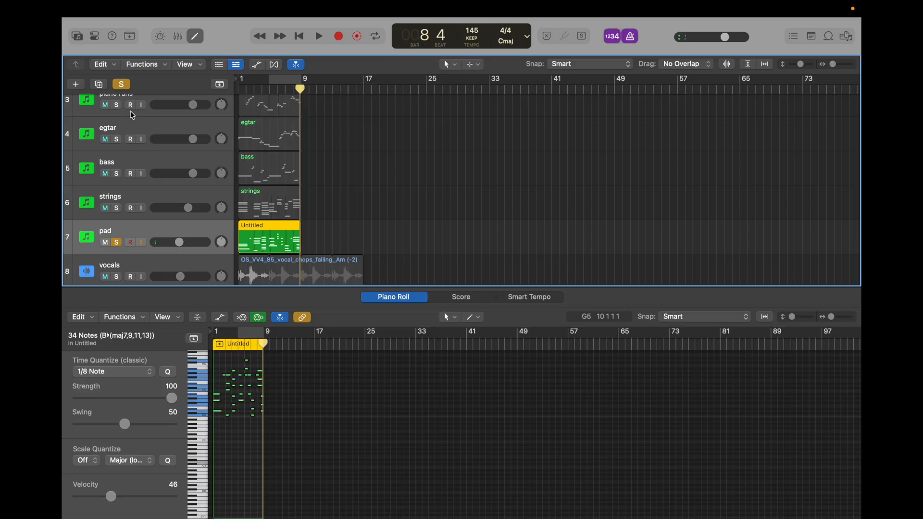
- Create a software instrument track and load Drum Machine Designer as its instrument
scroll(103, 95, up, 3)
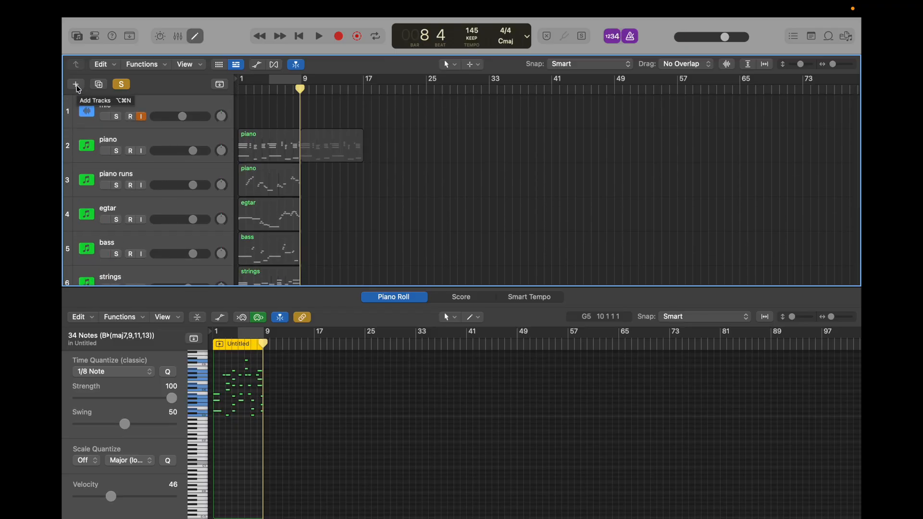
click(76, 85)
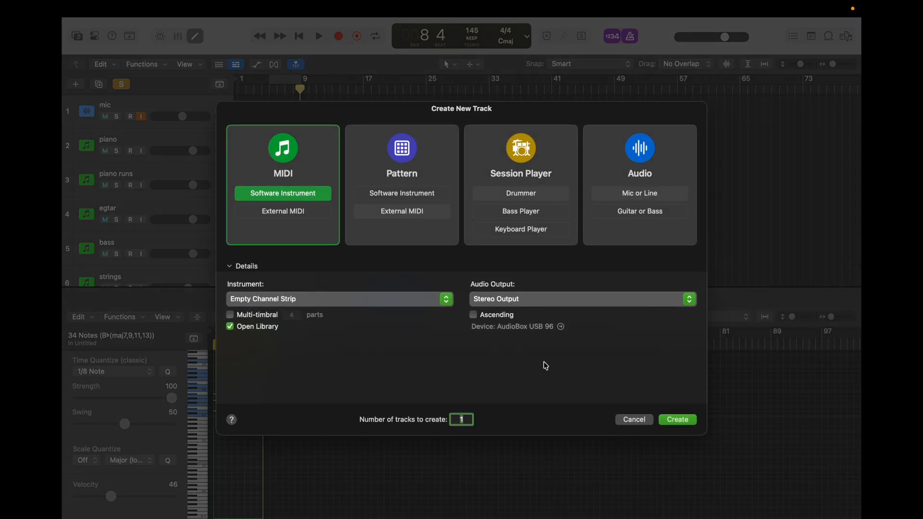
click(677, 420)
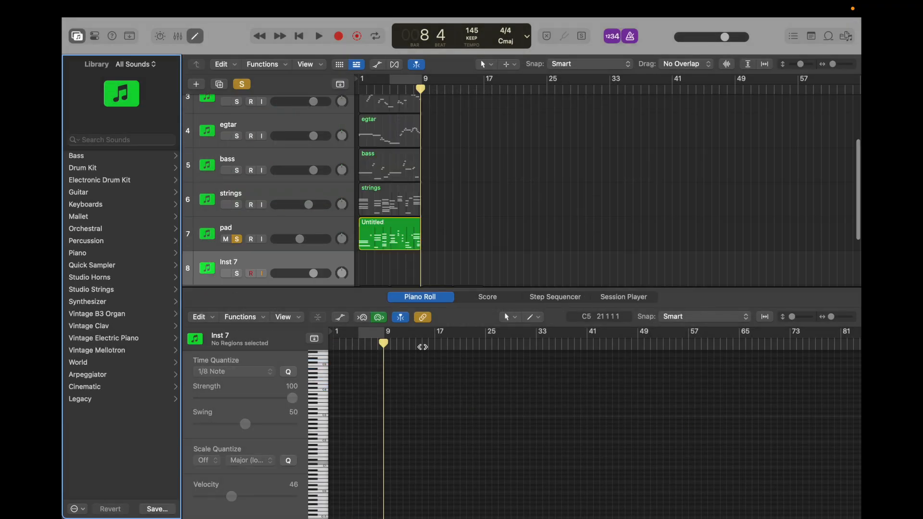
click(95, 37)
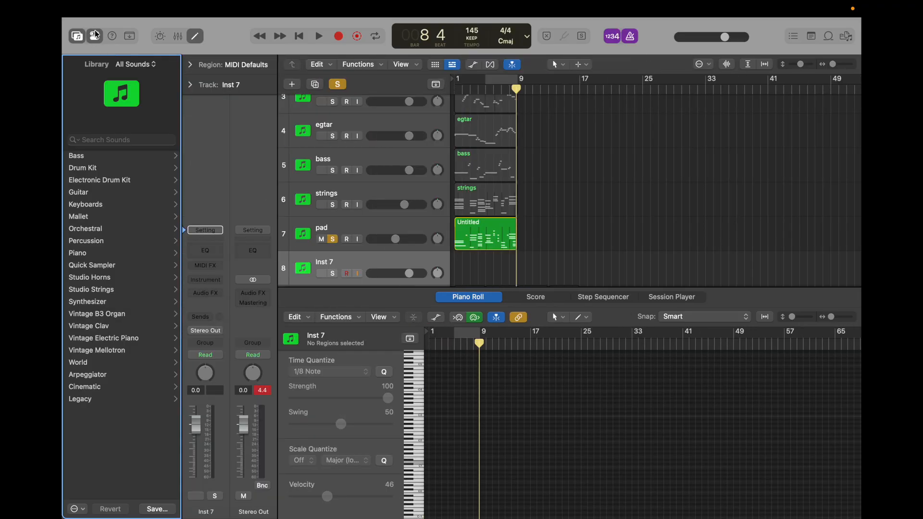
click(207, 280)
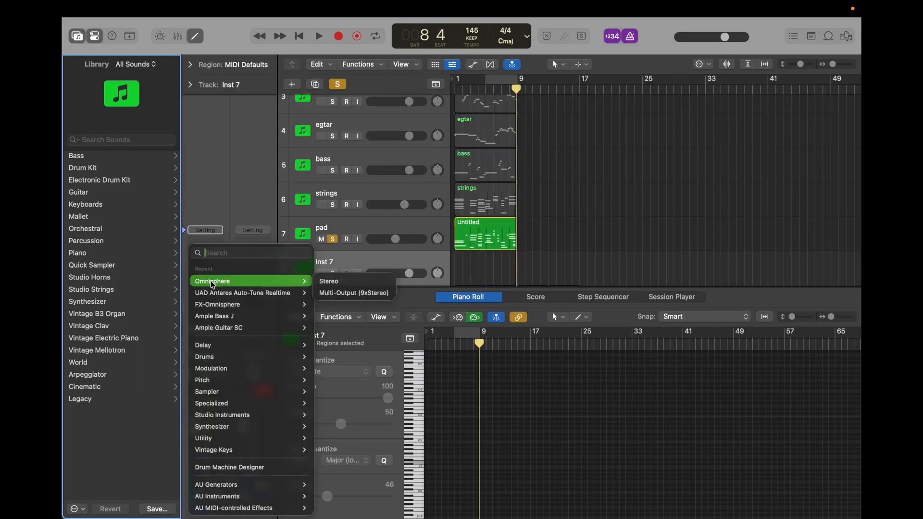
click(229, 466)
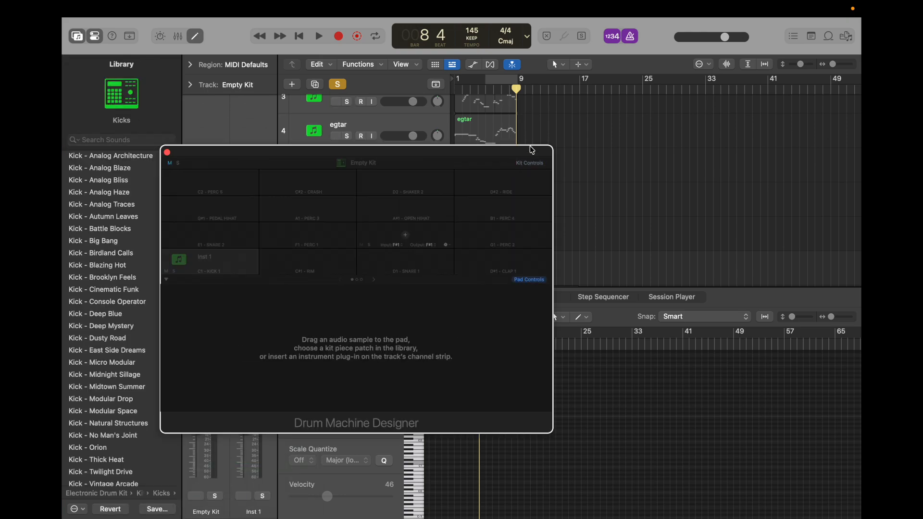
- Browse all files to the drum kit folder on the Desktop and open its KICKS subfolder
click(846, 36)
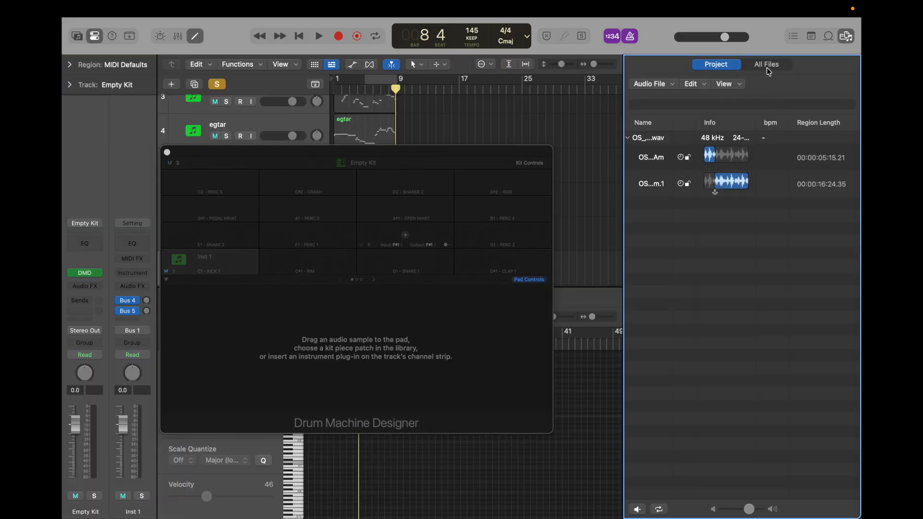
click(765, 66)
double_click(664, 182)
click(660, 198)
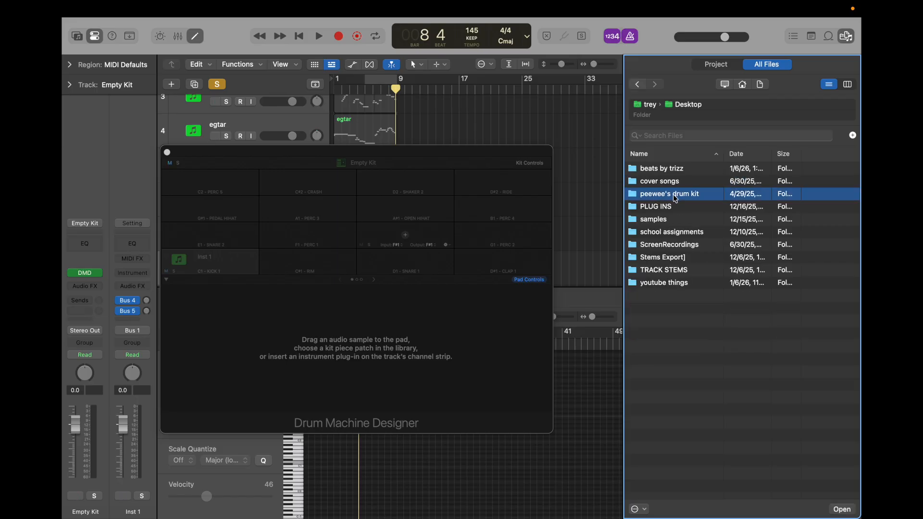
double_click(675, 198)
double_click(684, 169)
scroll(659, 262, down, 5)
double_click(655, 298)
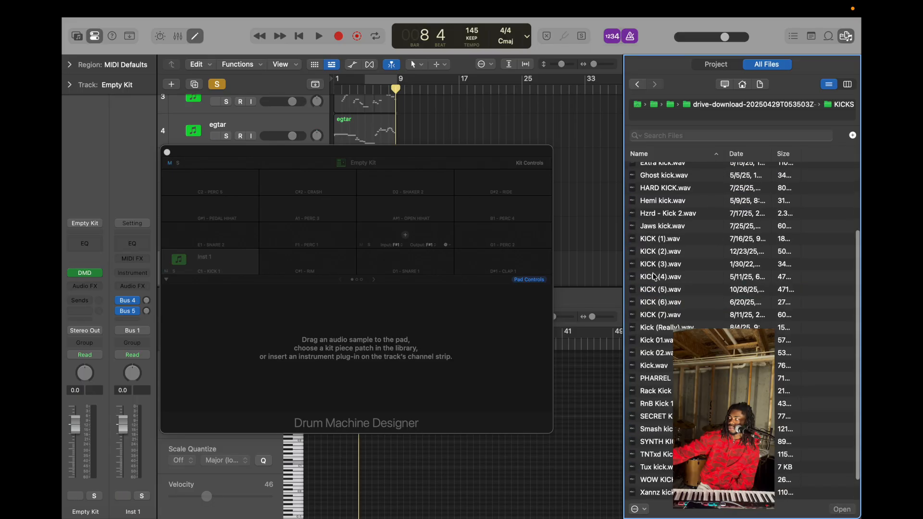
- Audition the numbered kick samples and place KICK (5).wav on the kit's C1 Kick 1 pad
click(657, 264)
click(660, 252)
click(661, 277)
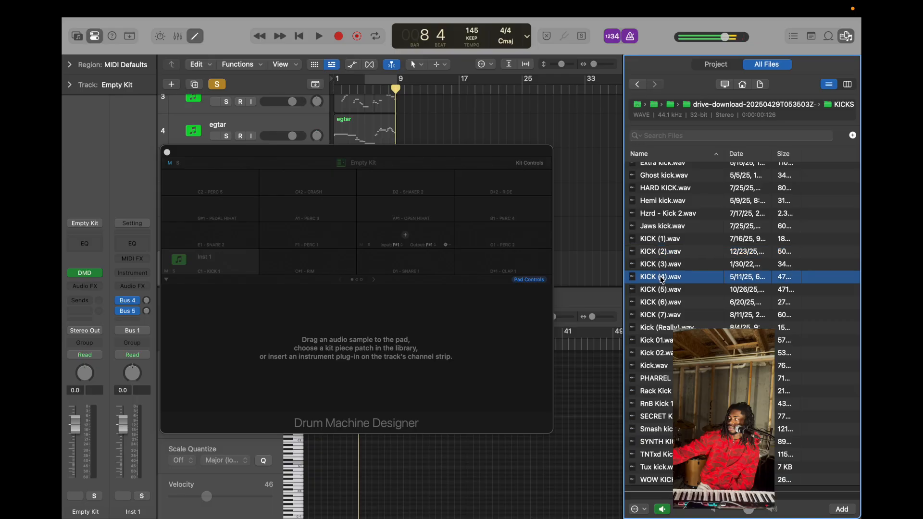
click(661, 291)
click(666, 301)
drag(670, 289, 256, 267)
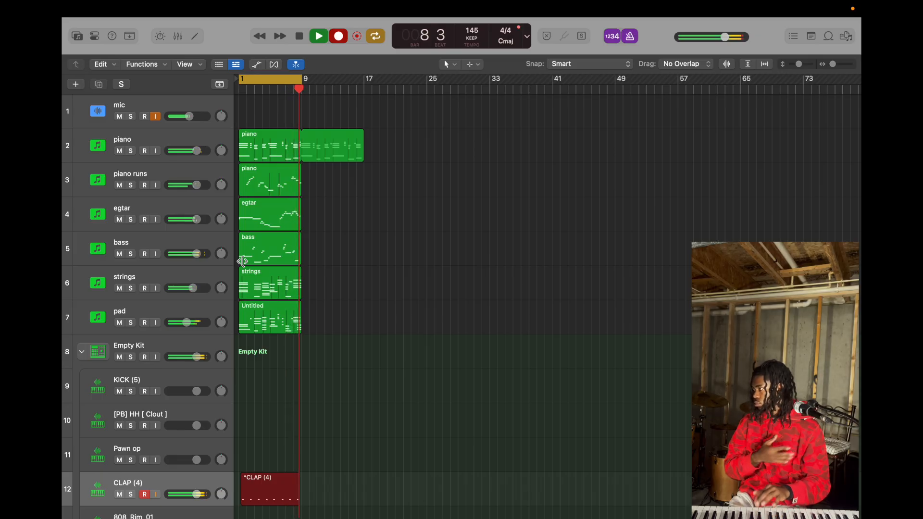
- Finish recording the CLAP (4) pattern and slightly lower the Classic snr track's volume during playback
key(space)
key(space)
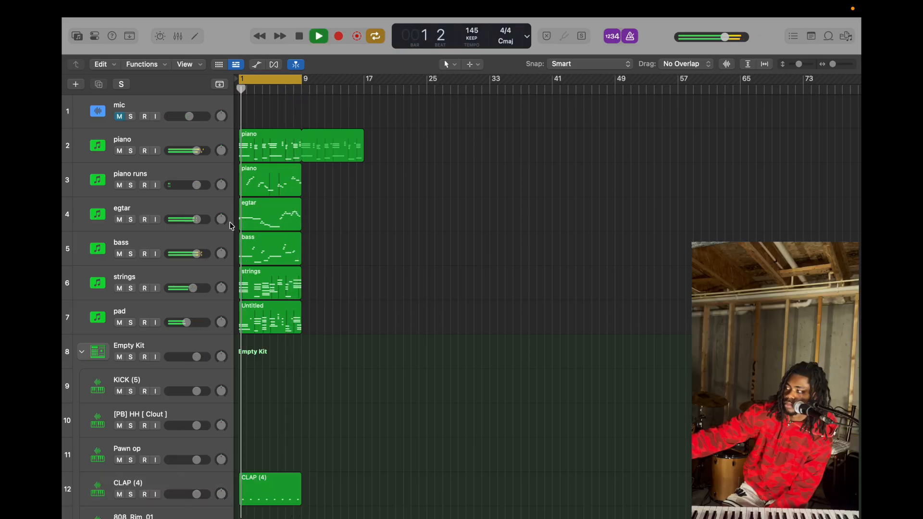
scroll(231, 225, down, 5)
drag(197, 449, 195, 448)
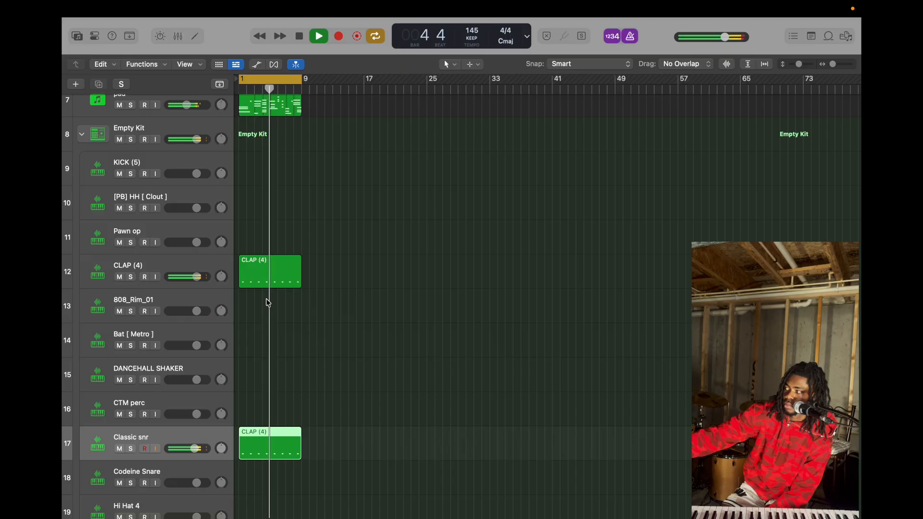
- Copy the CLAP (4) region onto the Bat [ Metro ] track at bar 1
click(265, 284)
right_click(265, 284)
click(277, 245)
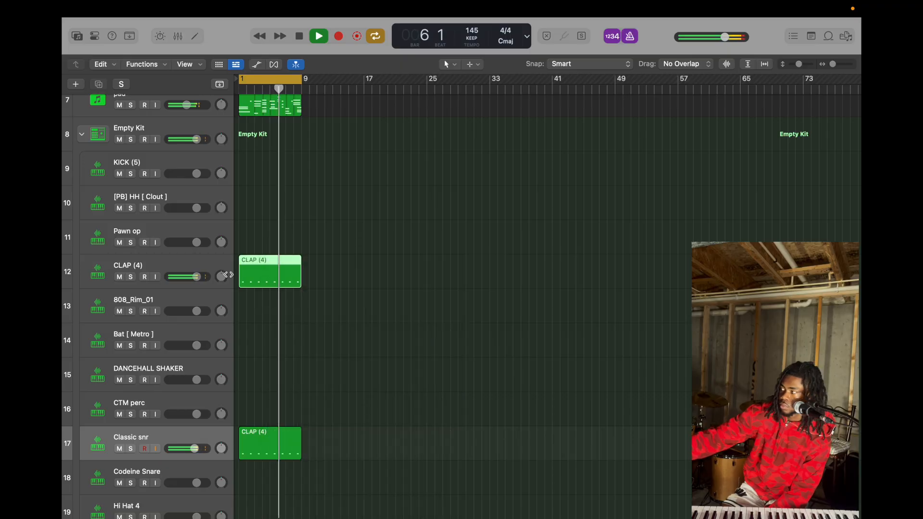
key(space)
click(201, 332)
click(240, 87)
key(super+v)
- Play the loop with the Bat [ Metro ] track soloed to hear its pattern
key(space)
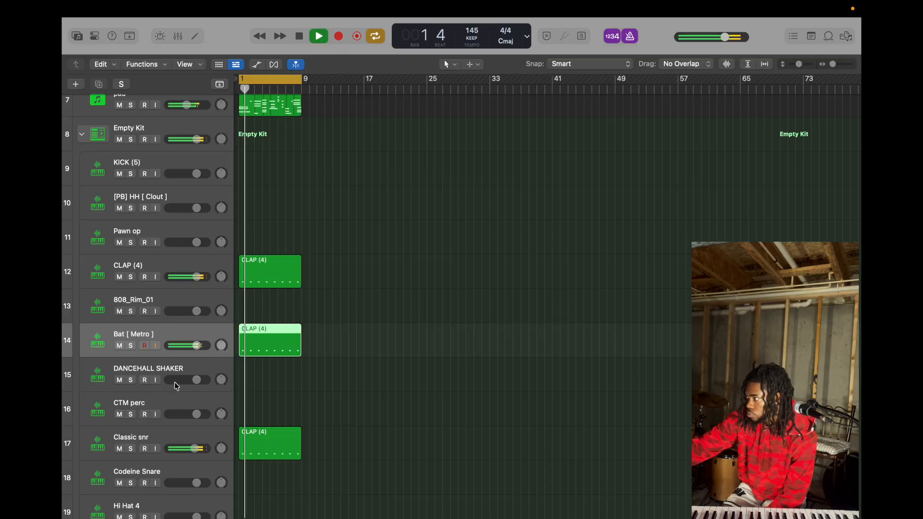
click(130, 346)
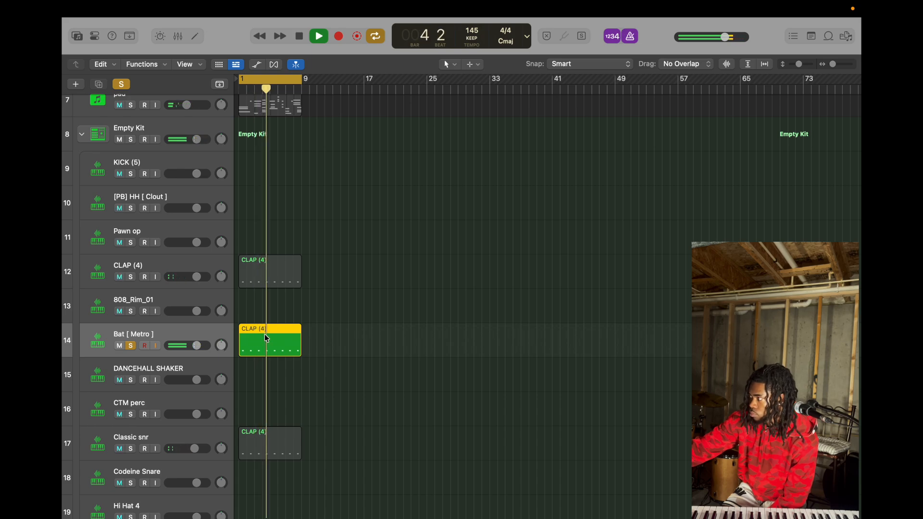
key(space)
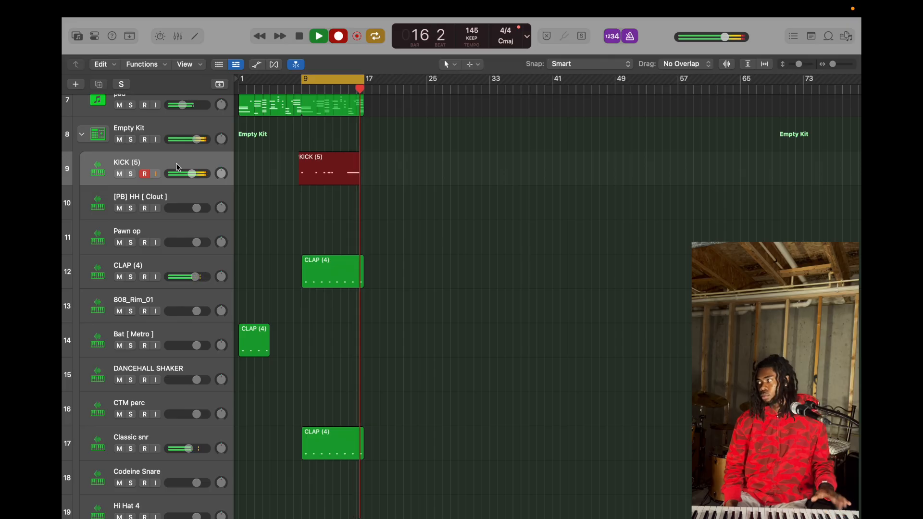
- Finish the KICK (5) take and record a Pawn op pattern over bars 9 to 16
key(space)
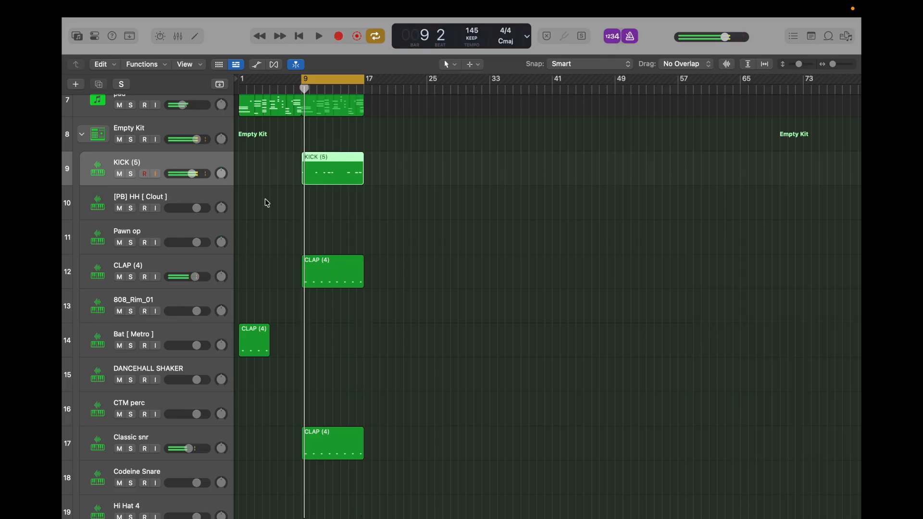
scroll(192, 202, down, 2)
click(157, 179)
key(r)
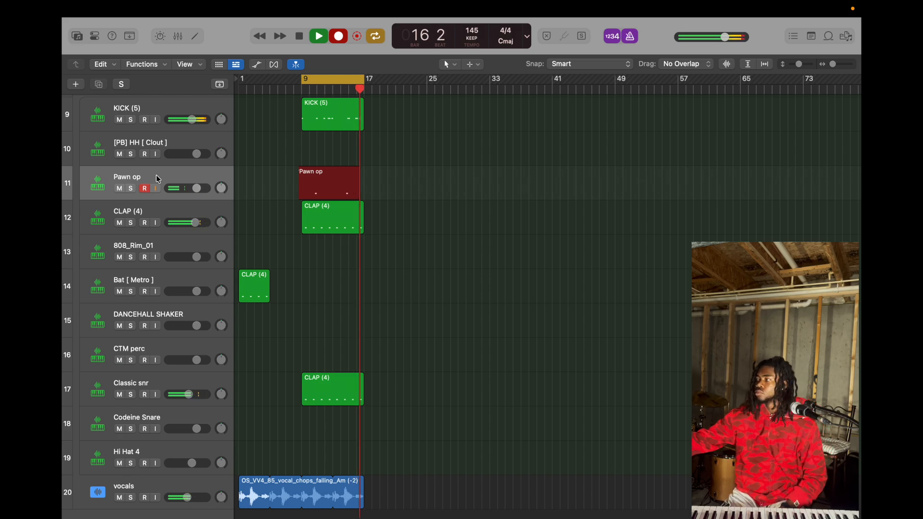
- Record a CTM perc part and an 808_Rim_01 part over bars 9 to 16
click(177, 341)
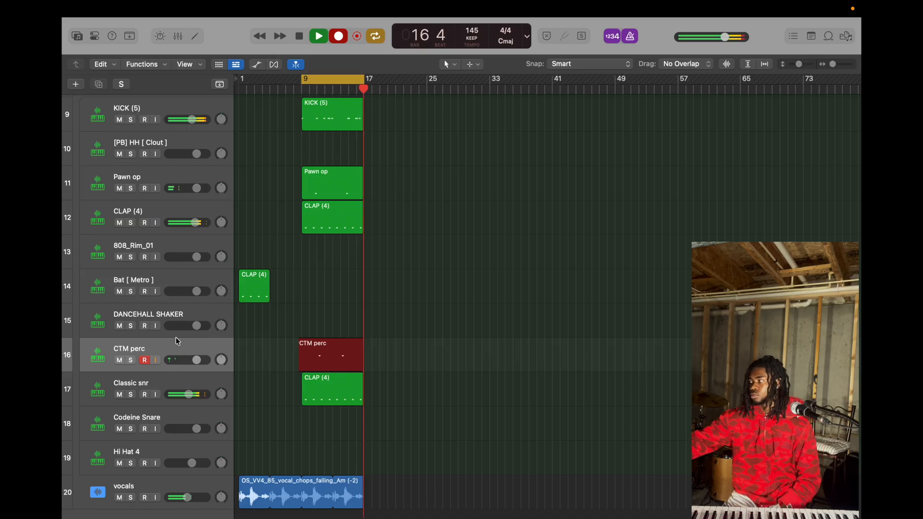
click(184, 249)
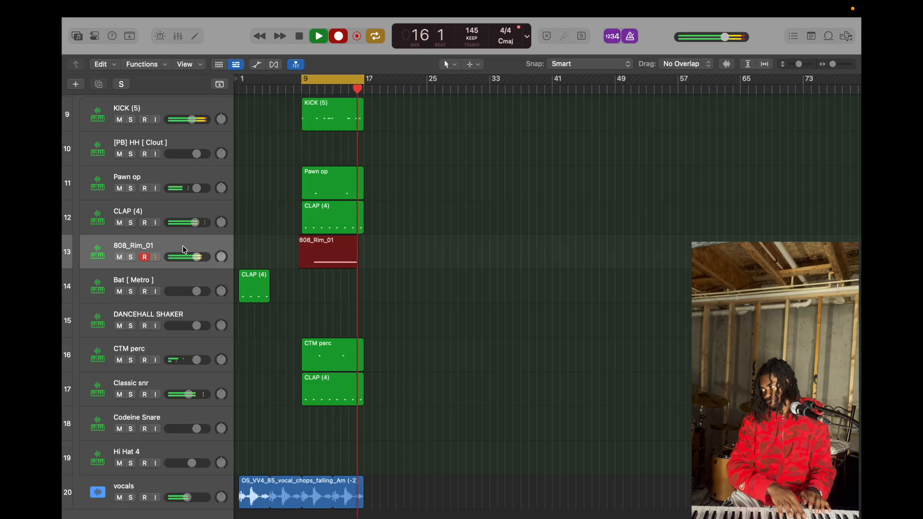
- Select the [PB] HH [ Clout ] hi-hat track
click(176, 145)
key(super+Left)
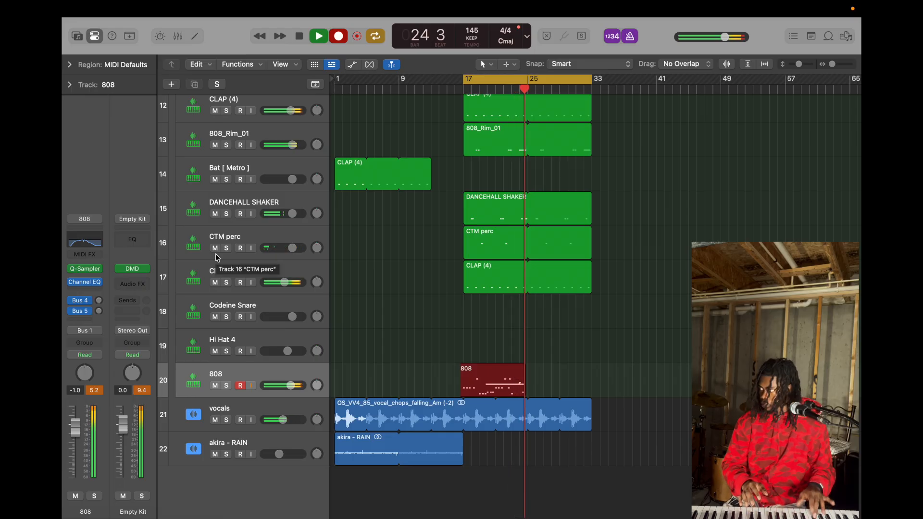
- Stop recording the 808 part at bar 24 and select the CTM perc track
key(space)
click(215, 257)
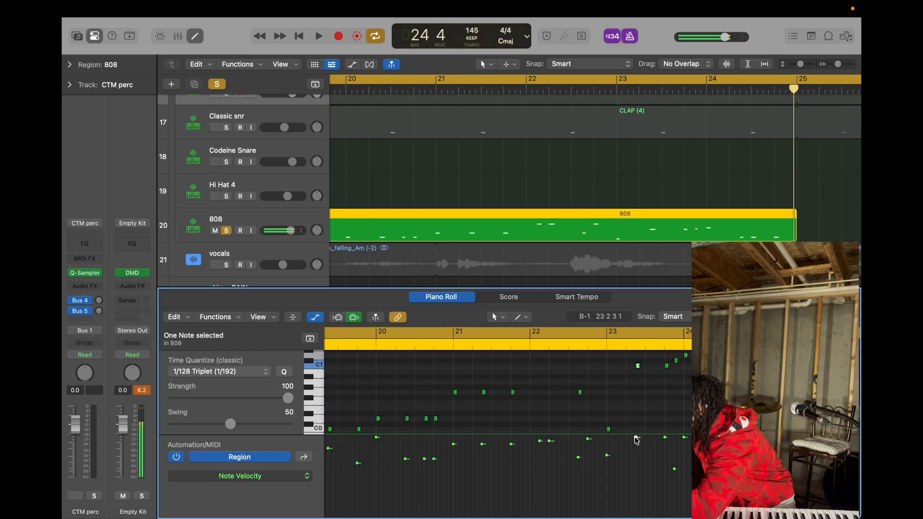
- Adjust the 808 note velocities in bar 23, setting the C1 at 23 2 3 to 111 and the C#1 at 23 4 3 to 102
click(638, 365)
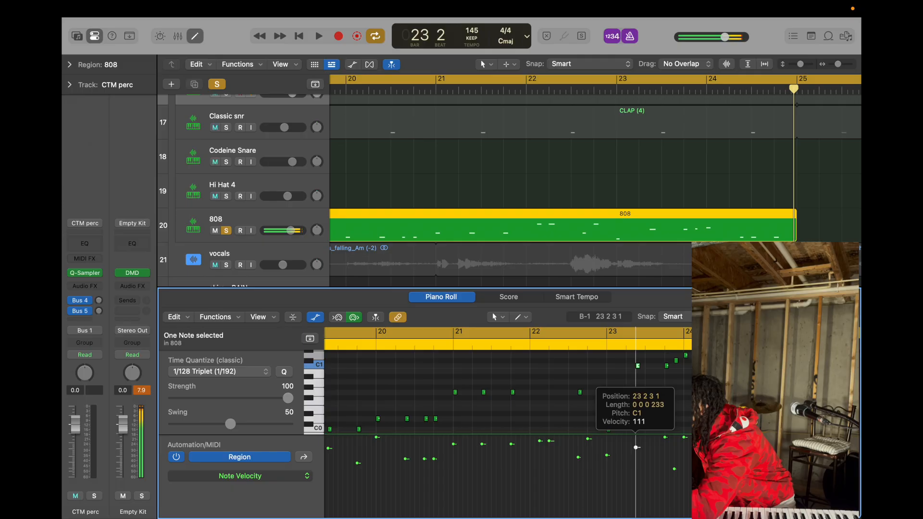
click(665, 437)
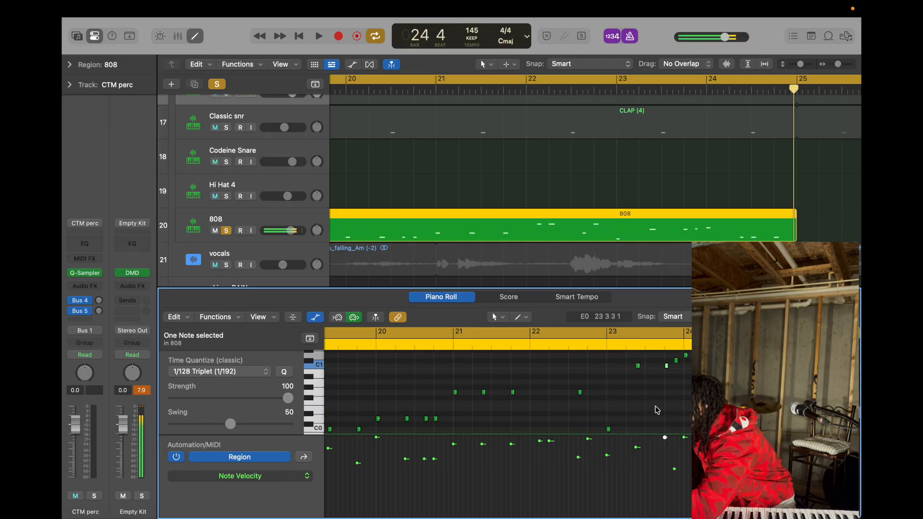
mouse_move(666, 438)
mouse_down()
mouse_move(665, 450)
mouse_move(674, 442)
mouse_move(665, 465)
mouse_move(675, 452)
mouse_up()
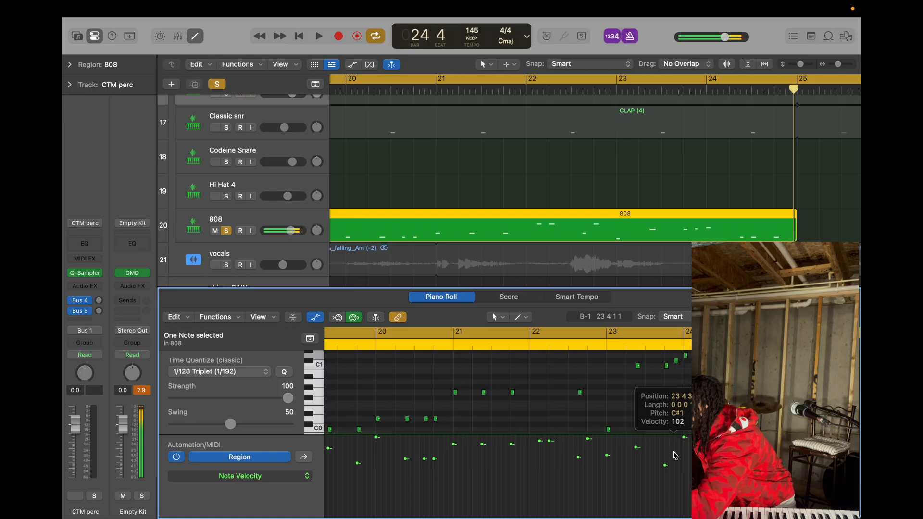
- Play back the soloed 808 region and follow its notes up to bar 24
key(space)
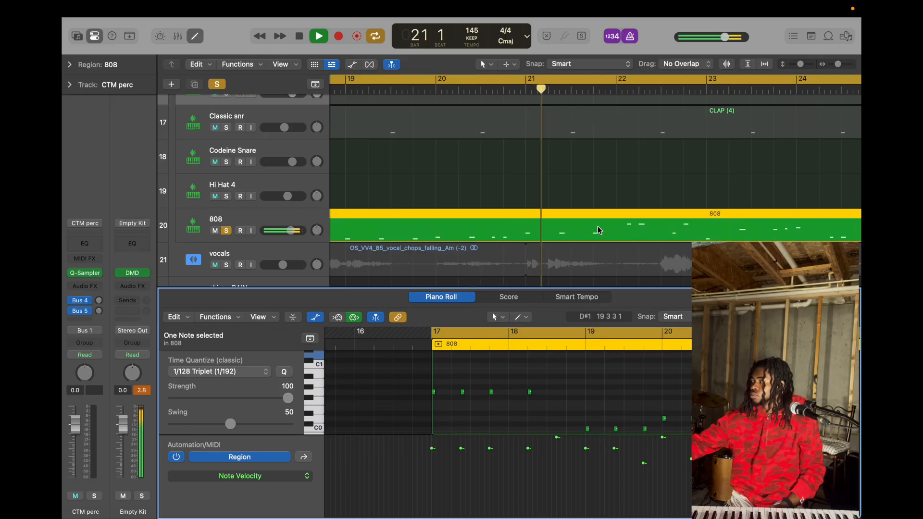
scroll(652, 244, right, 2)
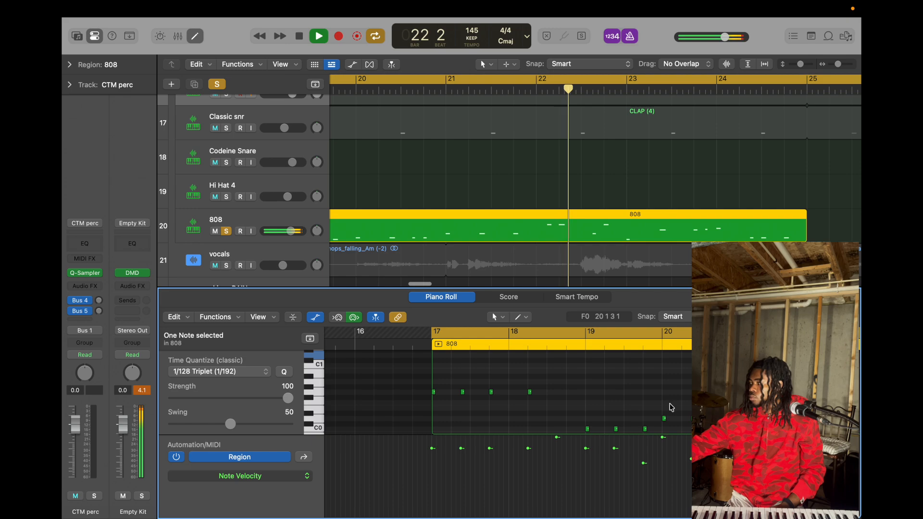
scroll(665, 405, right, 5)
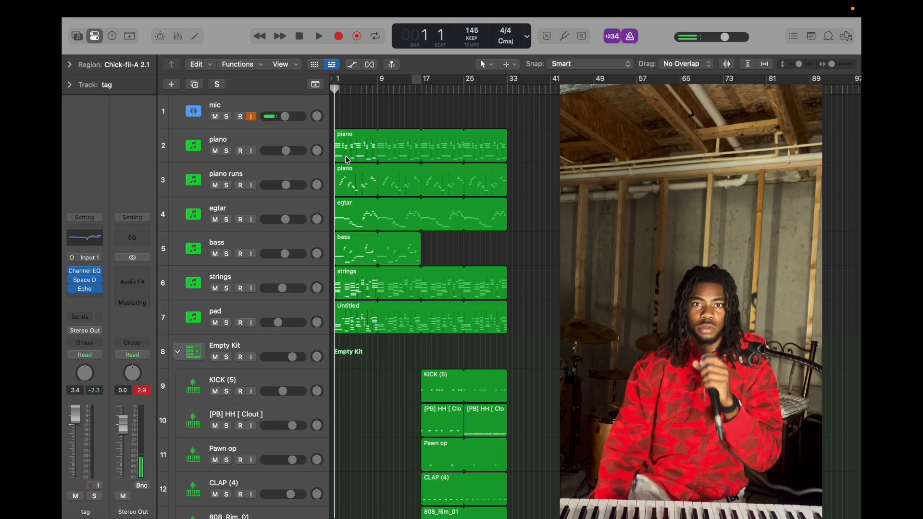
- Play the full arrangement from bar 1 with all 24 tracks in view
key(space)
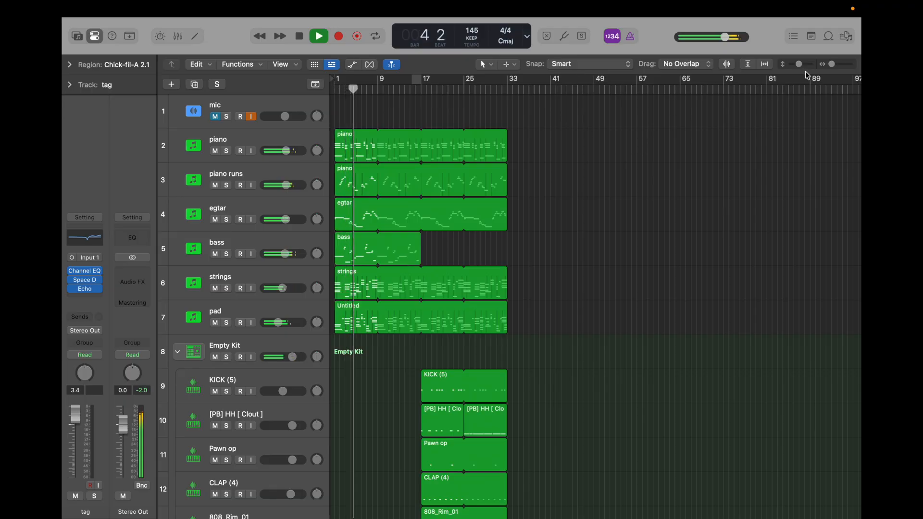
drag(798, 64, 817, 63)
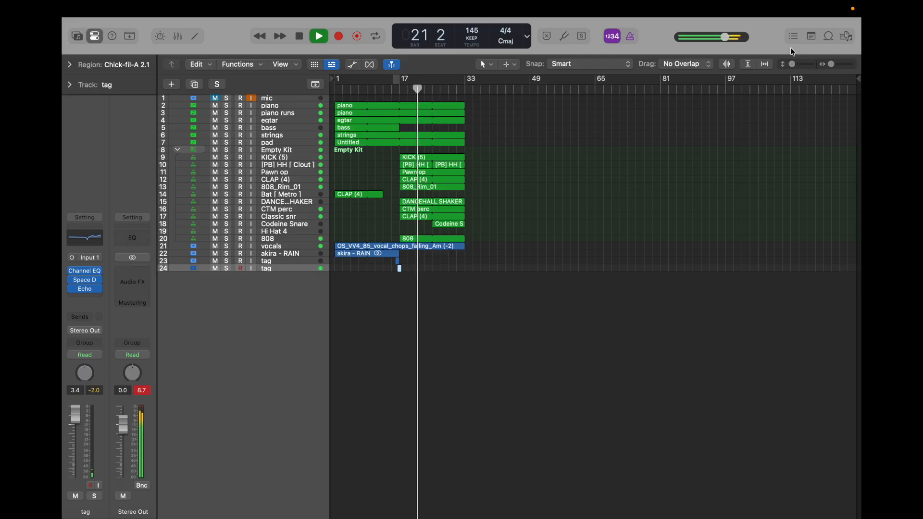
- Lower the volume of the [PB] HH [ Clout ] track slightly during playback and return to the overview of all tracks
drag(833, 64, 803, 71)
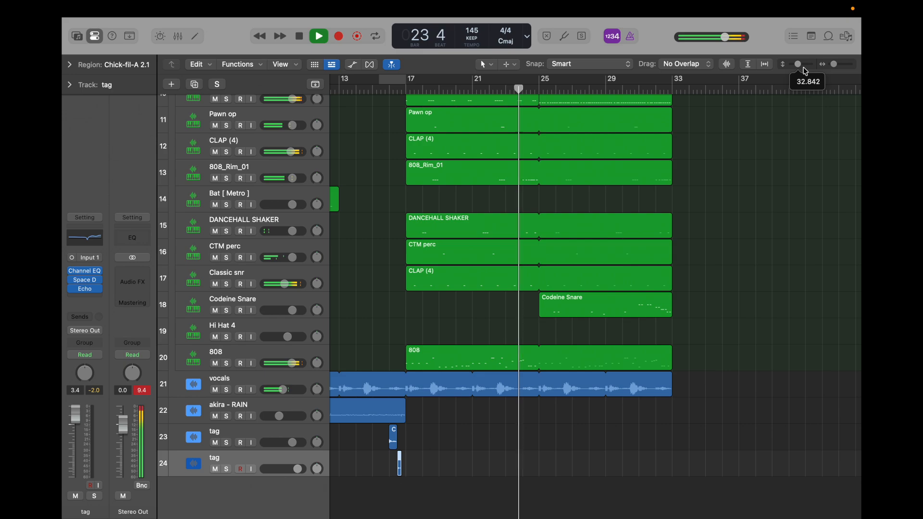
scroll(305, 255, up, 4)
scroll(301, 264, up, 3)
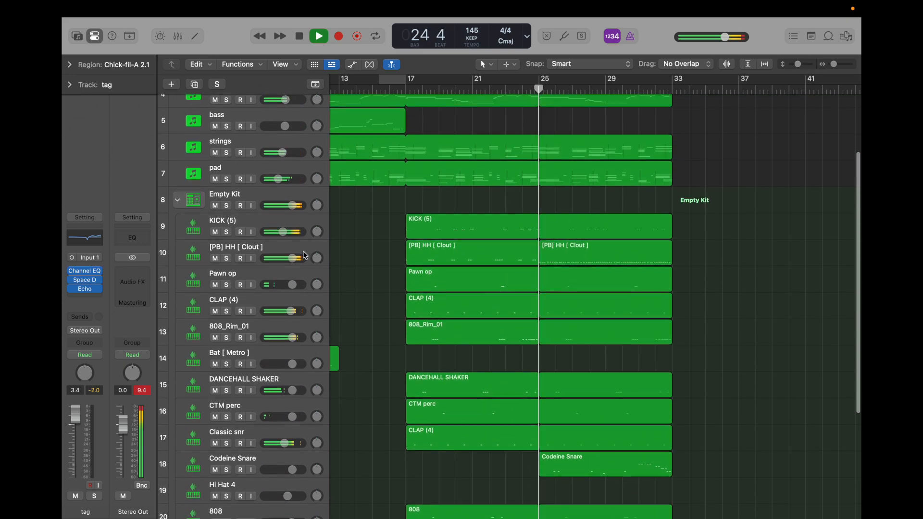
drag(292, 280, 286, 279)
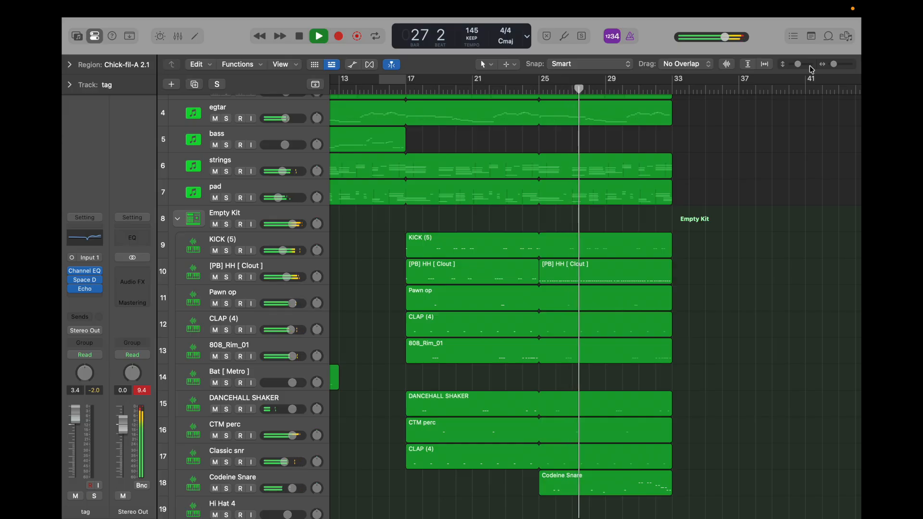
drag(835, 64, 772, 64)
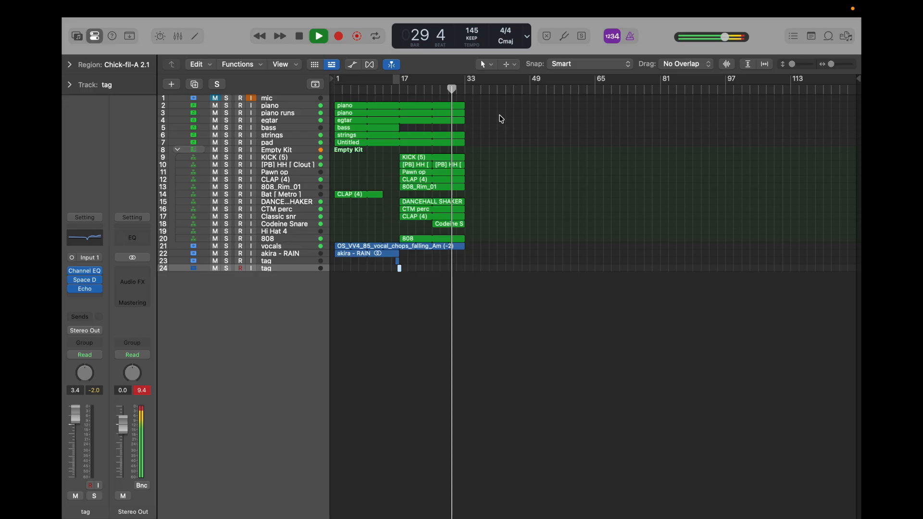